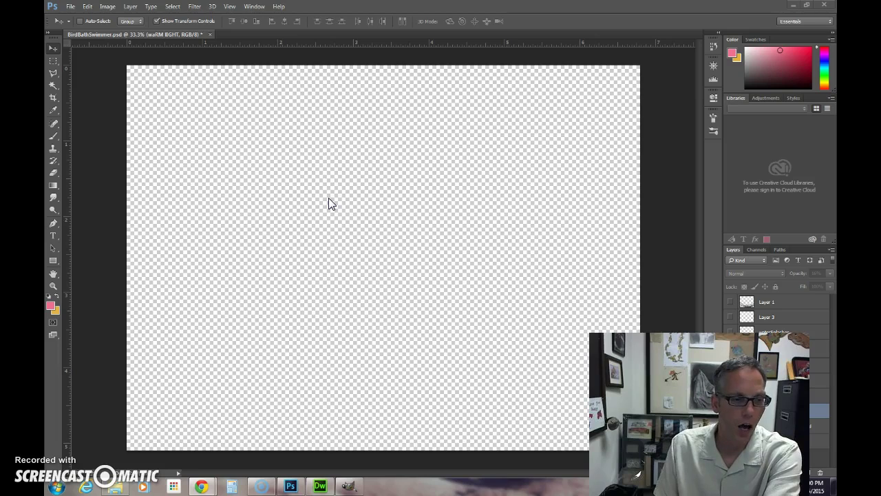
# Switch to the file browser and look over the source photos in the Surreal images folder
pyautogui.click(346, 273)
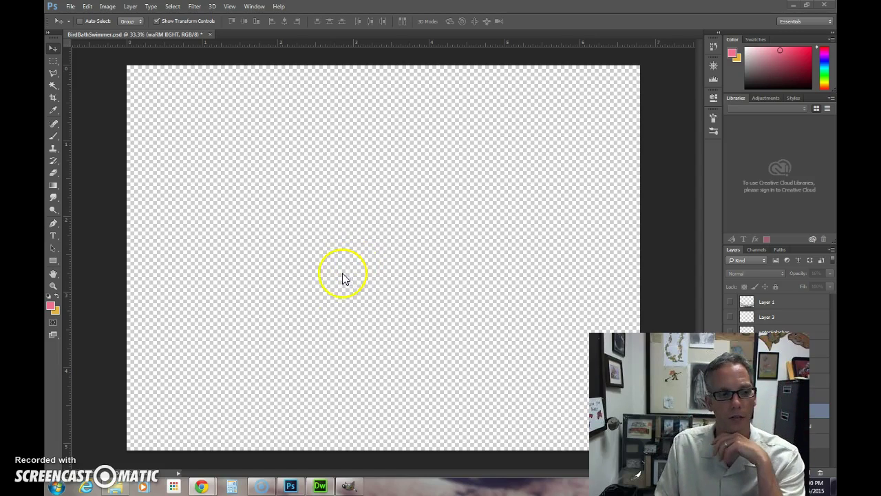
pyautogui.click(114, 486)
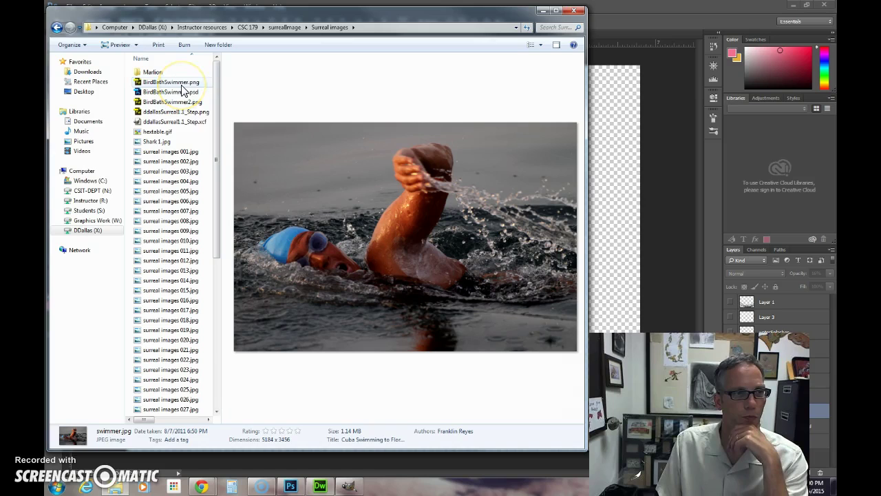
pyautogui.moveTo(216, 131); pyautogui.dragTo(222, 96)
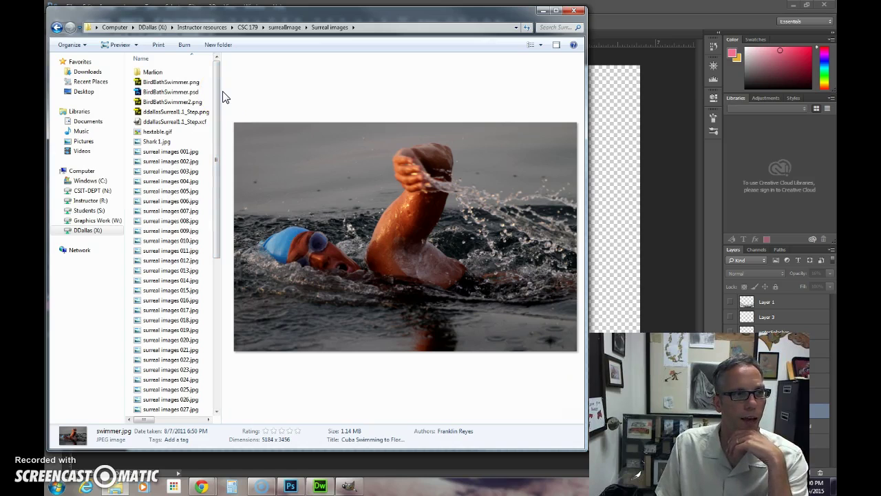
pyautogui.click(543, 11)
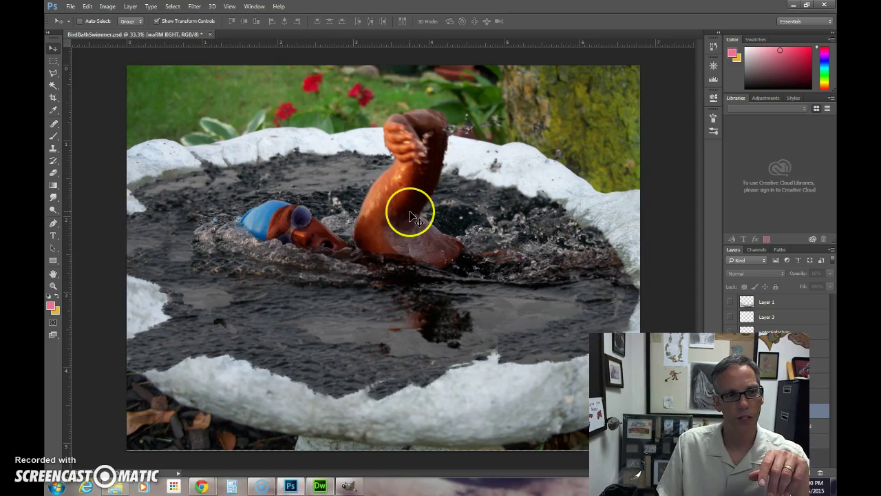
# Make Layer 1, Layer 3 and the layer directly beneath them visible in the bird bath swimmer composite
pyautogui.click(749, 335)
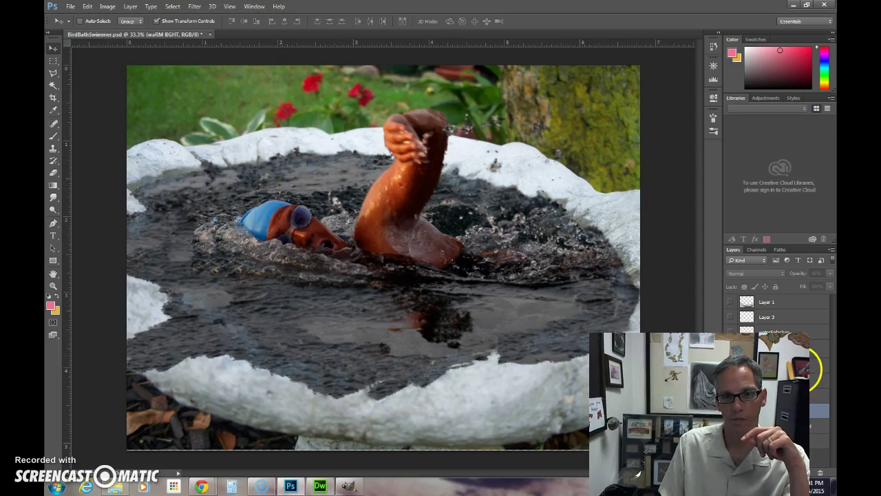
pyautogui.click(730, 301)
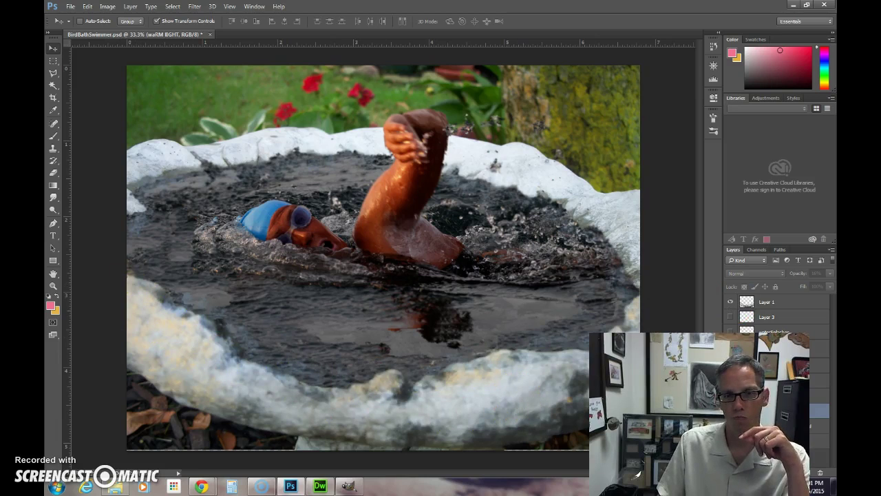
pyautogui.click(730, 316)
pyautogui.click(730, 331)
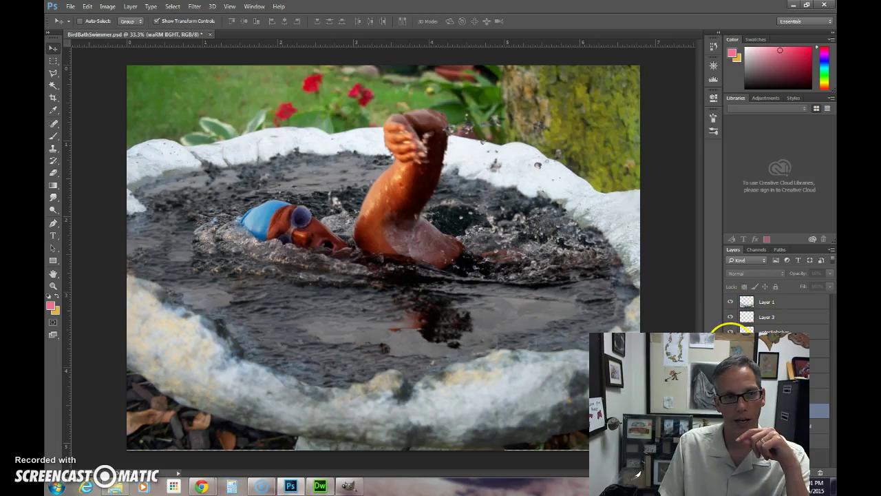
# Toggle the visibility of the layer below Layer 3 repeatedly to compare the composite with and without it
pyautogui.click(731, 331)
pyautogui.click(730, 332)
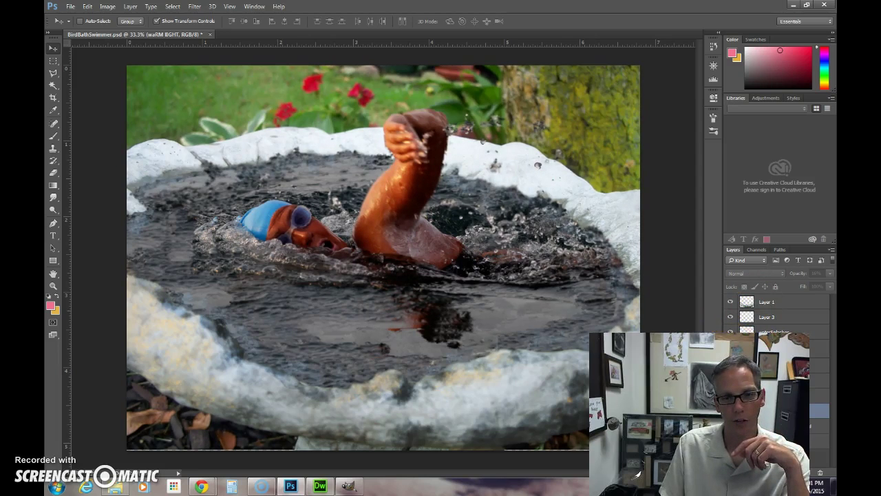
pyautogui.click(730, 331)
pyautogui.click(730, 331)
pyautogui.click(730, 332)
pyautogui.click(730, 332)
pyautogui.click(730, 332)
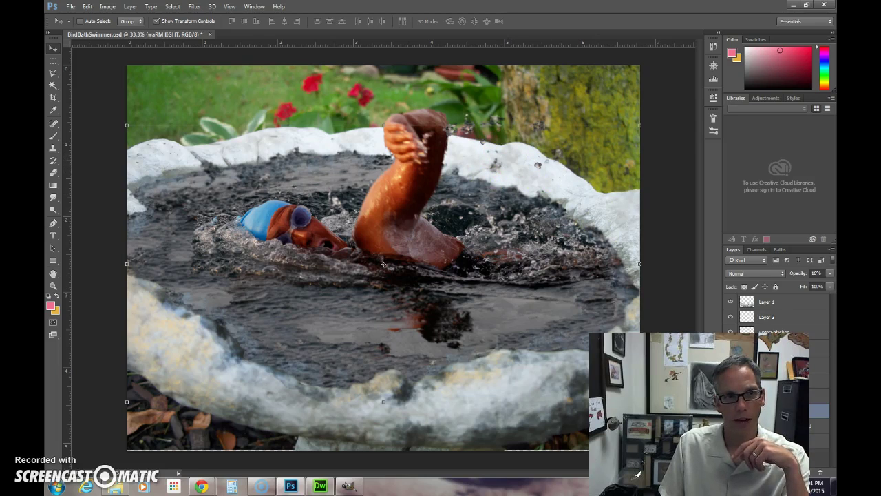
pyautogui.keyDown('ctrl'); pyautogui.click(569, 285); pyautogui.keyUp('ctrl')
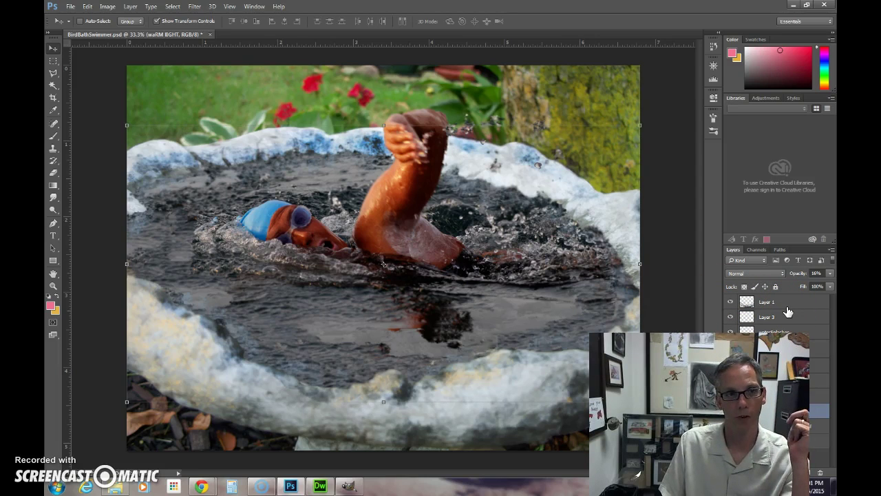
# Switch to GIMP and place the concrete wall image window between the toolbox and the layer list
pyautogui.click(349, 486)
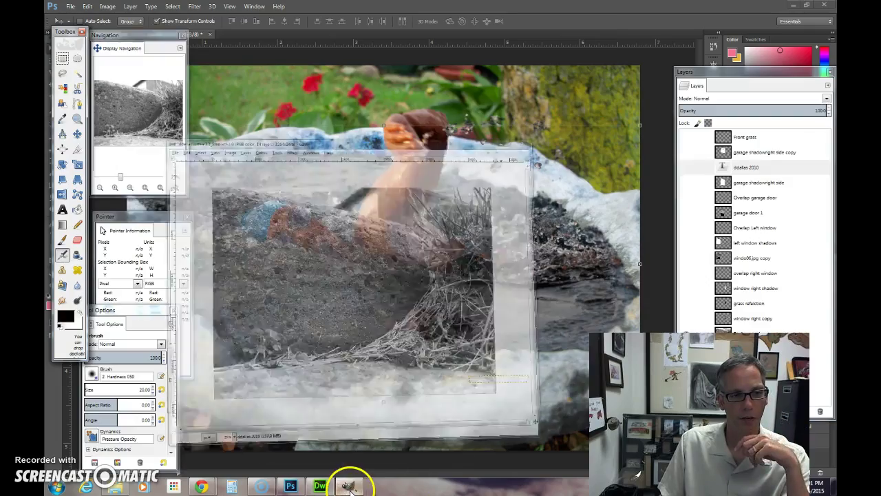
pyautogui.moveTo(491, 23); pyautogui.dragTo(555, 65)
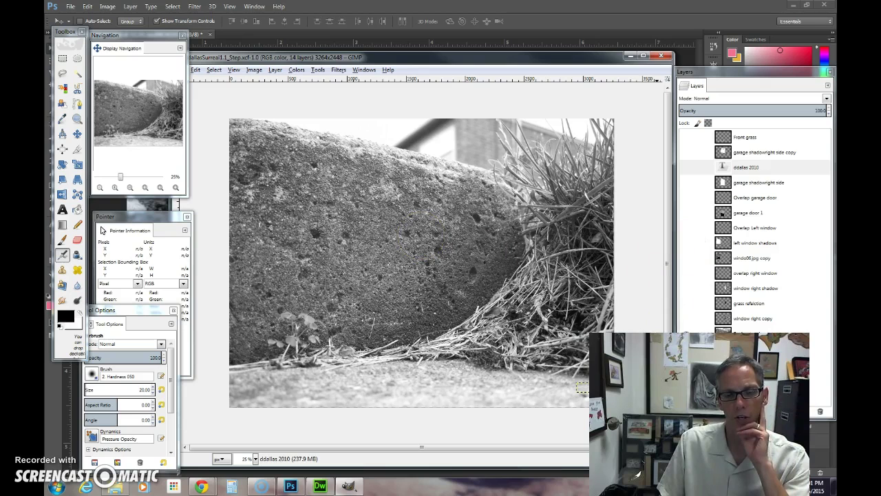
# Open the Marlion folder in the file browser and preview its door, sky and wall texture images
pyautogui.click(132, 488)
pyautogui.doubleClick(153, 72)
pyautogui.click(158, 73)
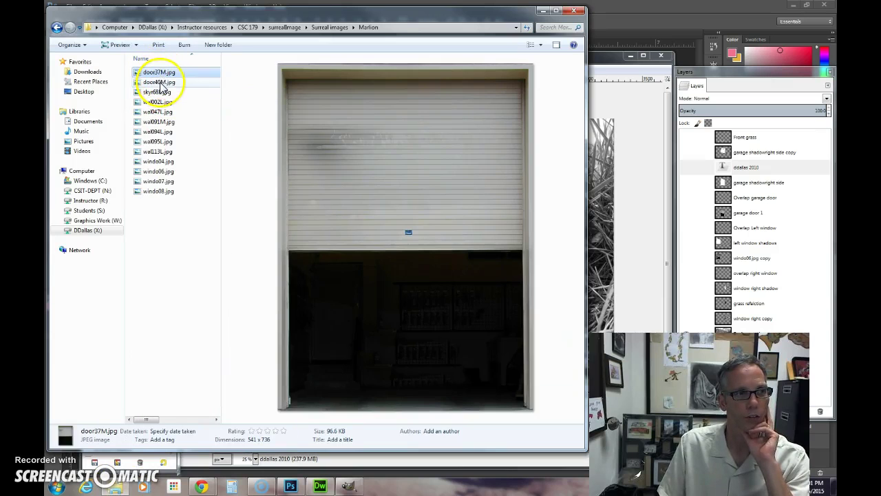
pyautogui.click(158, 82)
pyautogui.click(156, 92)
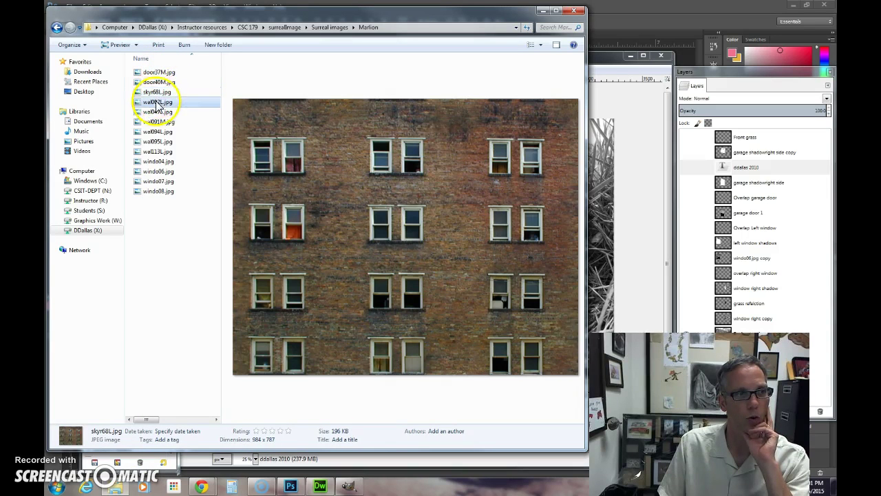
pyautogui.click(157, 102)
pyautogui.click(157, 111)
pyautogui.click(157, 121)
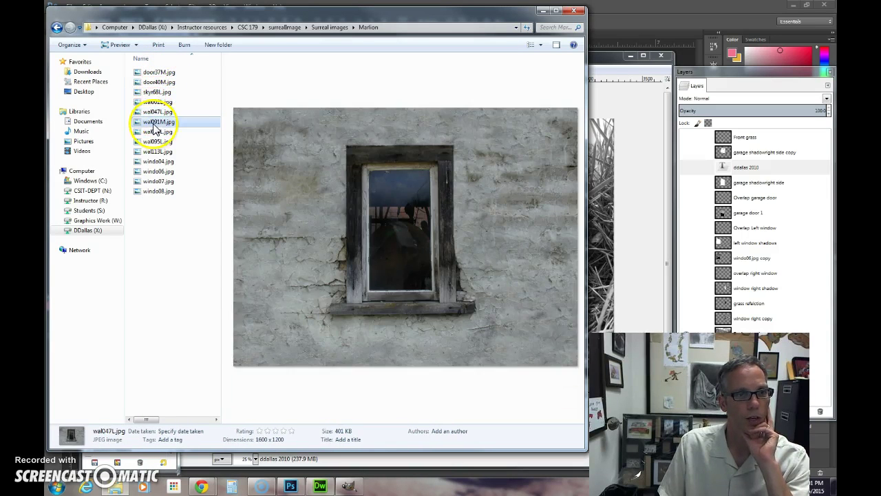
pyautogui.click(158, 131)
pyautogui.click(158, 141)
pyautogui.click(157, 102)
pyautogui.click(158, 72)
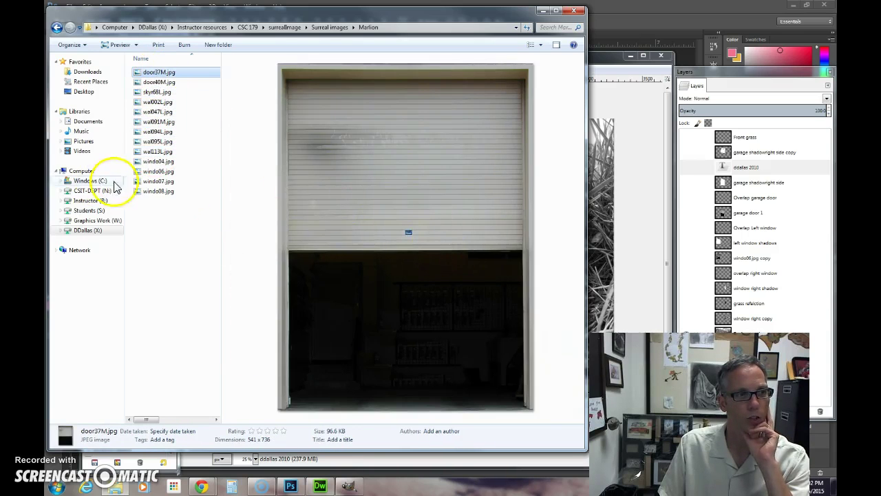
# Preview the windo08, windo07, windo06 and windo04 images, and return to the concrete wall composite in GIMP
pyautogui.click(153, 190)
pyautogui.click(158, 182)
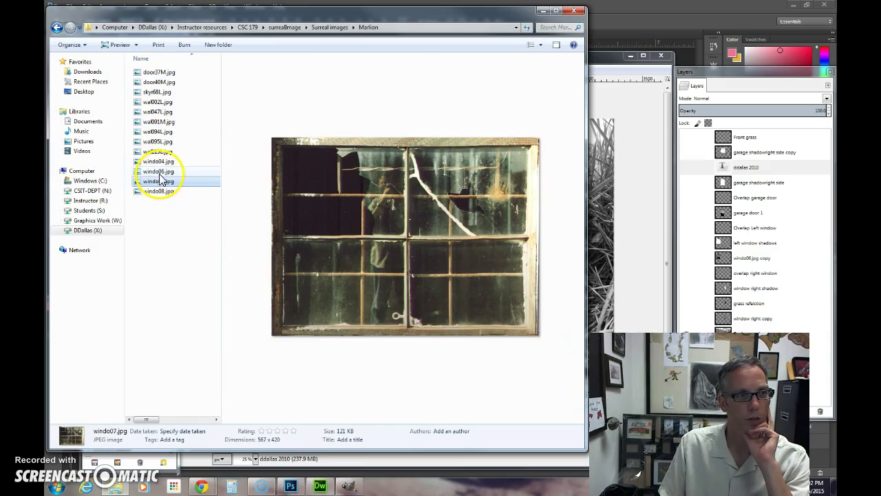
pyautogui.click(157, 171)
pyautogui.click(159, 181)
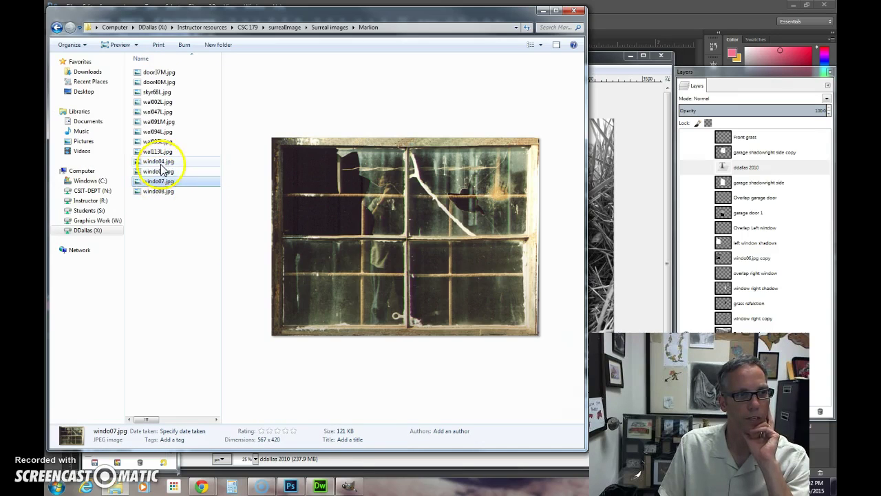
pyautogui.click(159, 162)
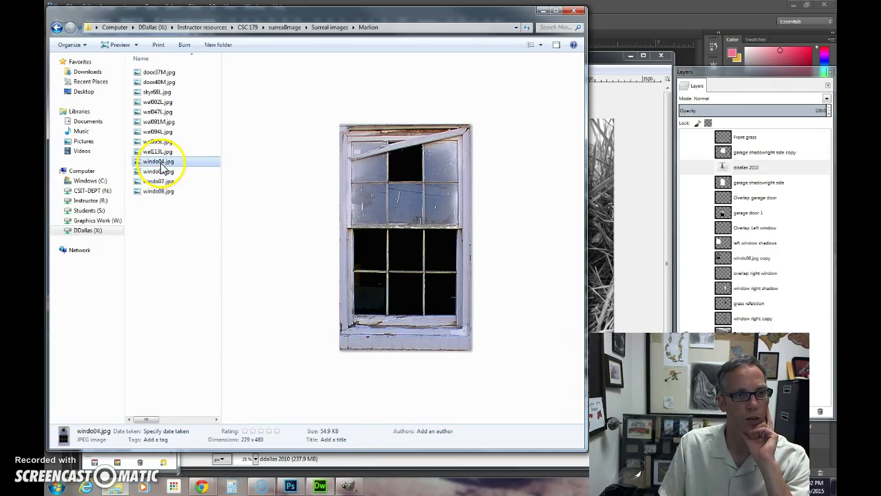
pyautogui.click(542, 12)
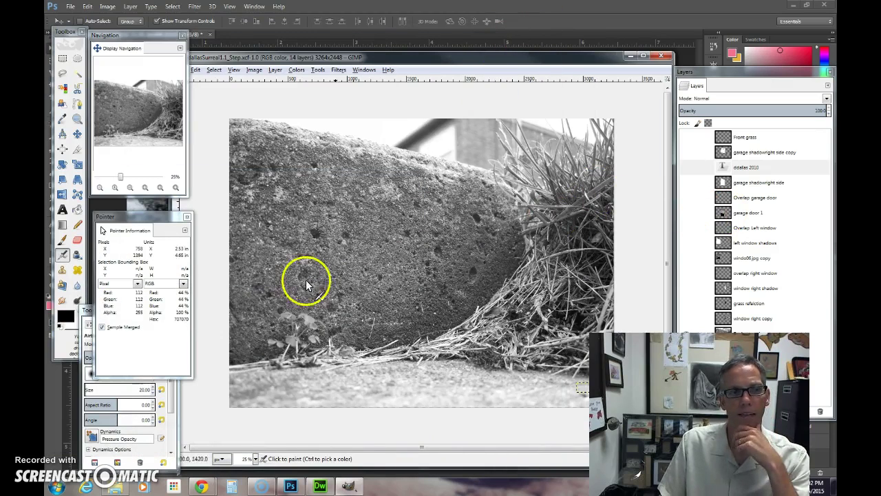
# Show the windo06.jpg copy and left window shadows layers, comparing the wall with and without the shadows
pyautogui.click(700, 321)
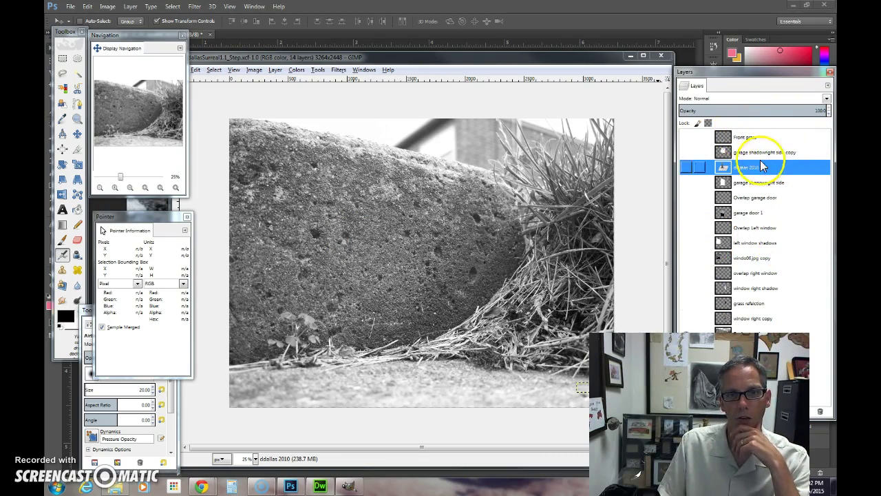
pyautogui.click(687, 259)
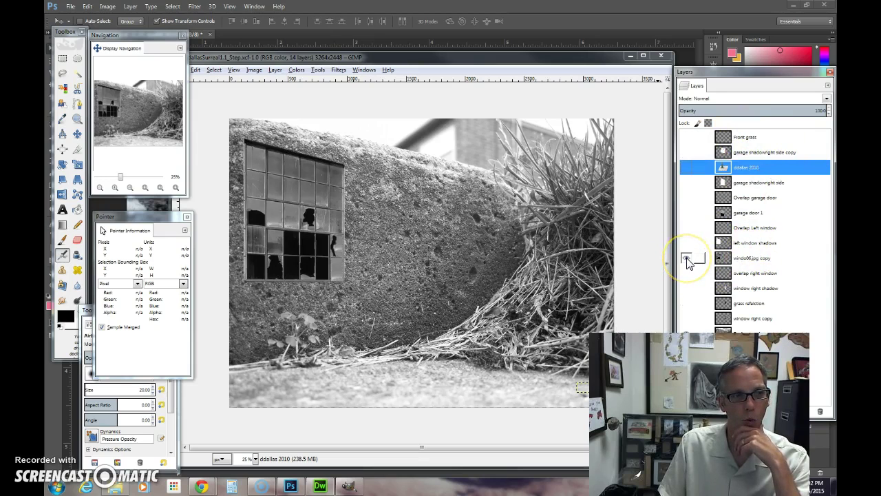
pyautogui.click(686, 245)
pyautogui.click(686, 244)
pyautogui.click(686, 244)
pyautogui.click(686, 244)
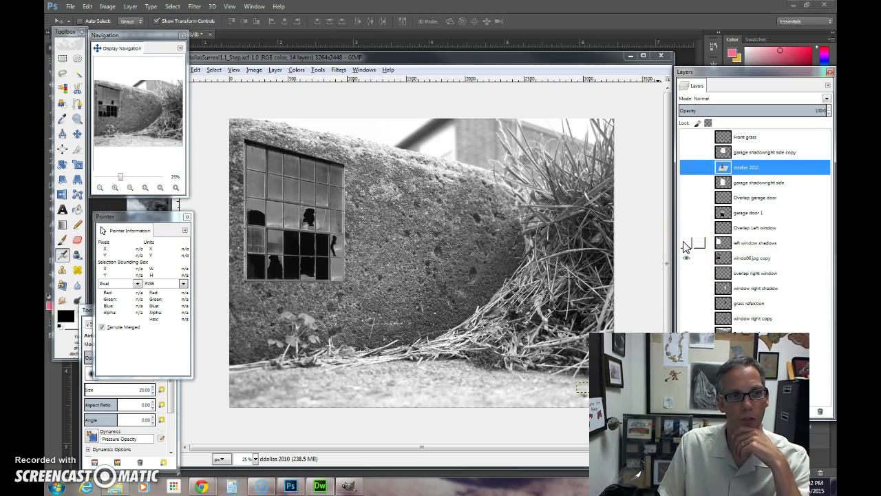
pyautogui.click(685, 245)
pyautogui.click(686, 244)
pyautogui.click(686, 244)
# Show the Overlap Left window layer, toggling it to compare its effect on the window edges
pyautogui.click(687, 229)
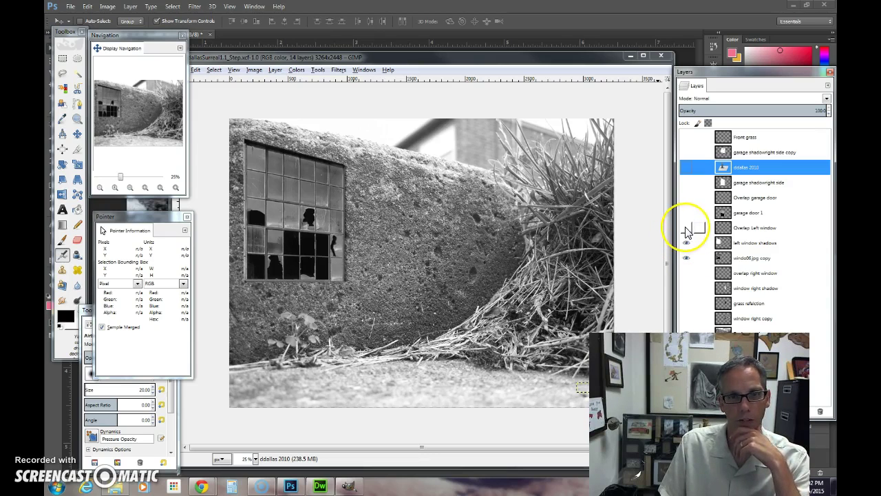
pyautogui.click(686, 228)
pyautogui.click(686, 228)
pyautogui.click(686, 228)
pyautogui.click(686, 229)
pyautogui.click(686, 228)
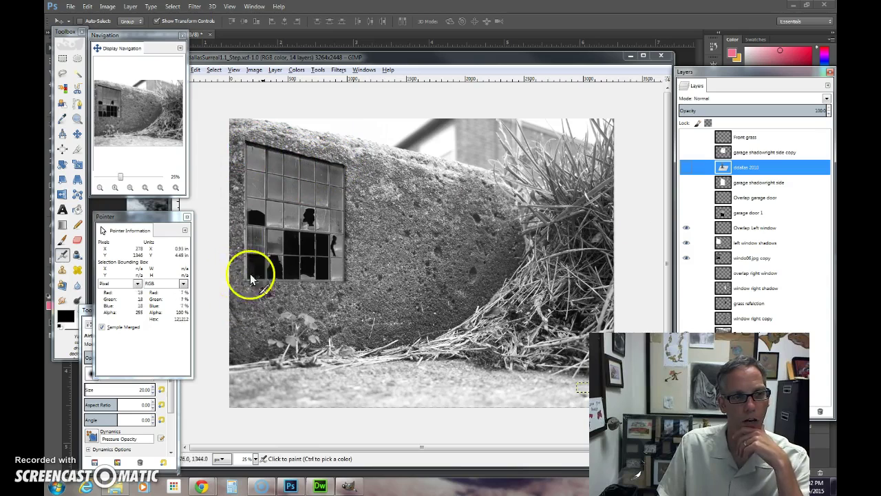
# Show the garage door 1 and Overlap garage door layers, toggling the overlap to compare its effect
pyautogui.click(686, 213)
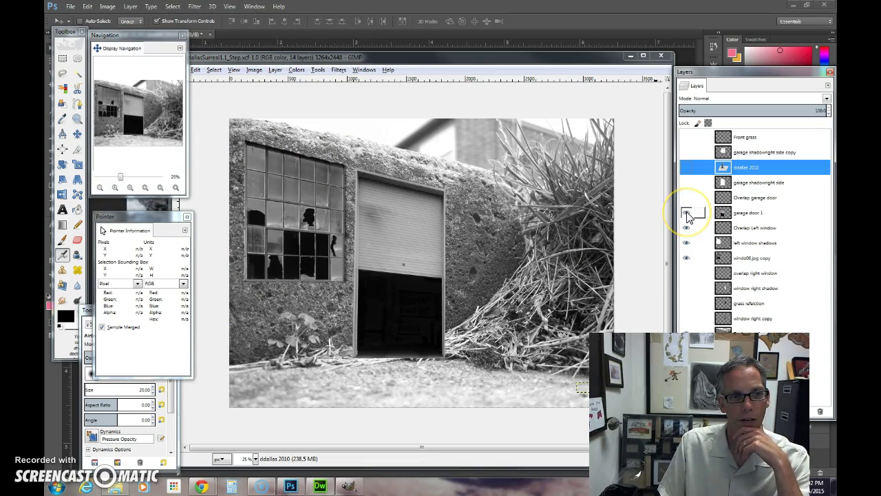
pyautogui.click(686, 199)
pyautogui.click(686, 199)
pyautogui.click(686, 199)
pyautogui.click(686, 199)
pyautogui.click(686, 199)
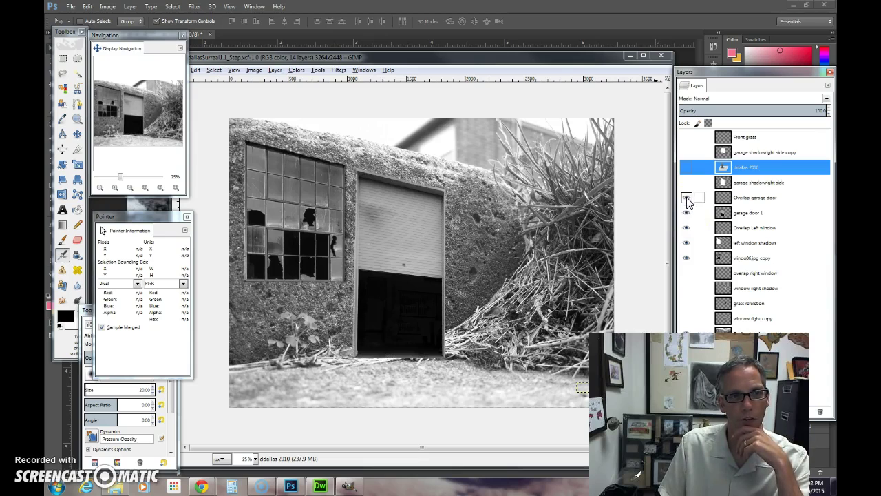
# Show the garage shadowright side layer, comparing its effect, and turn on the signature text layer
pyautogui.click(686, 183)
pyautogui.click(686, 183)
pyautogui.click(686, 183)
pyautogui.click(686, 183)
pyautogui.click(686, 183)
pyautogui.click(686, 167)
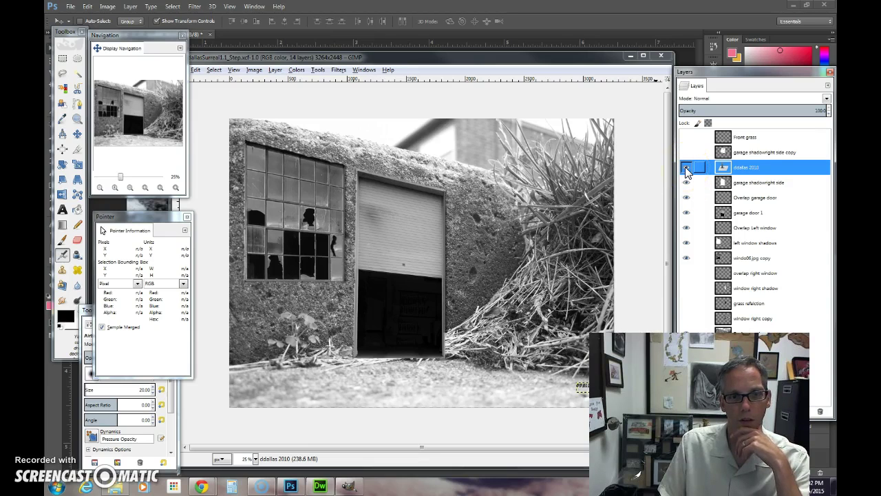
# Show the garage shadowright side copy and Front grass layers, comparing the door with and without the grass
pyautogui.click(687, 152)
pyautogui.click(687, 152)
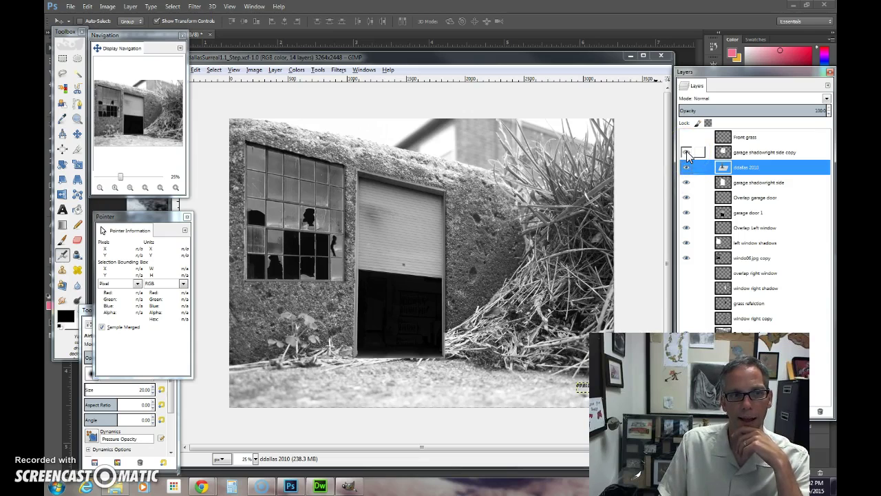
pyautogui.click(687, 146)
pyautogui.click(686, 138)
pyautogui.moveTo(516, 328)
pyautogui.mouseDown()
pyautogui.moveTo(386, 371)
pyautogui.moveTo(367, 345)
pyautogui.moveTo(355, 353)
pyautogui.moveTo(427, 348)
pyautogui.moveTo(463, 329)
pyautogui.moveTo(390, 365)
pyautogui.mouseUp()
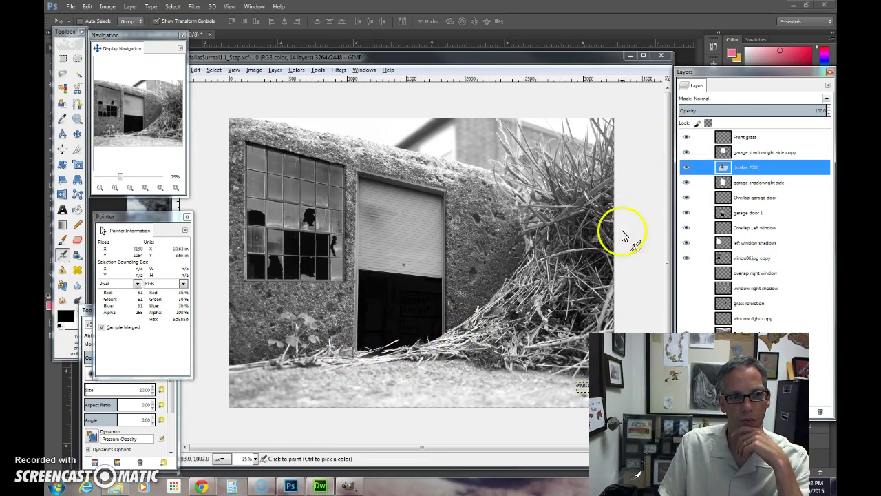
pyautogui.click(686, 137)
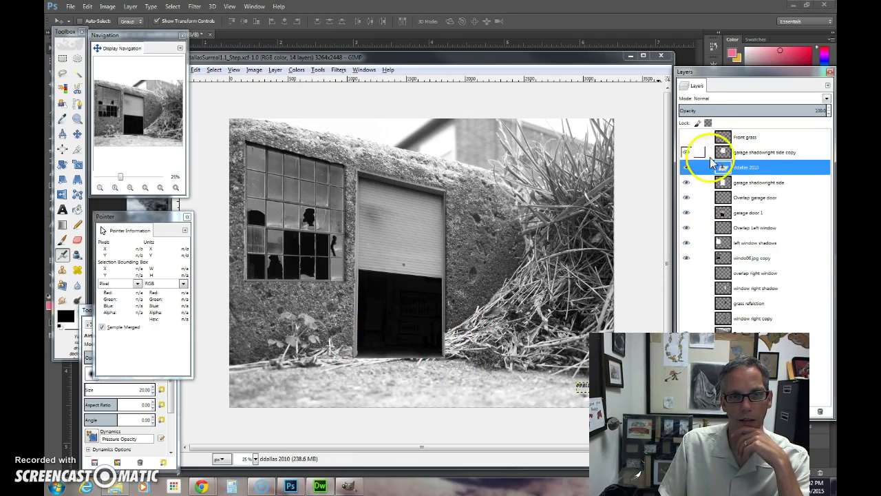
pyautogui.click(686, 137)
# Show the window right copy and grass reflection layers to add the small window beside the garage door
pyautogui.click(686, 273)
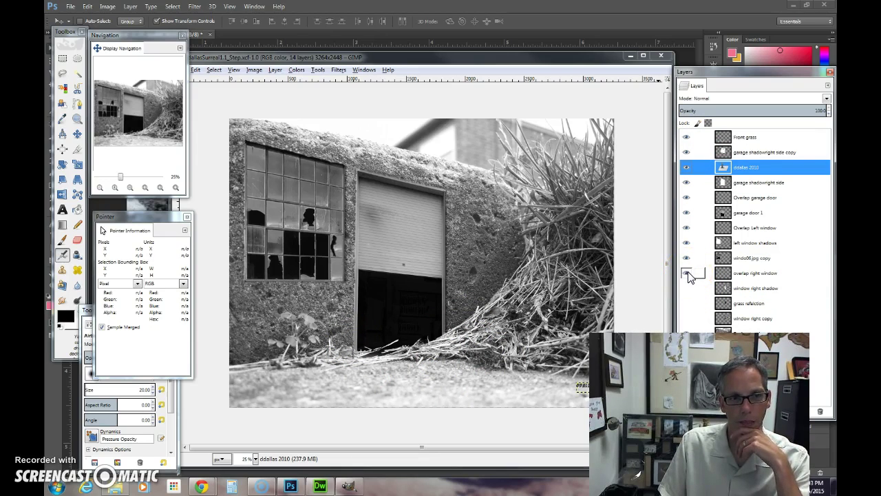
pyautogui.click(686, 273)
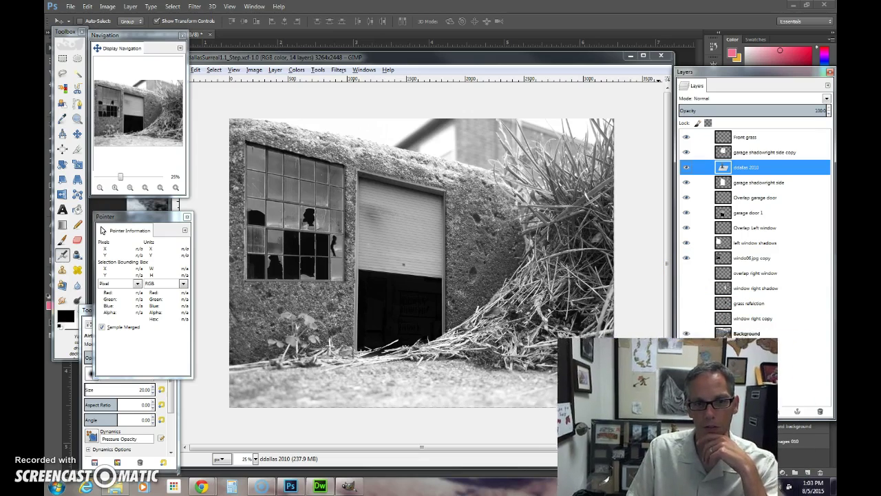
pyautogui.click(685, 318)
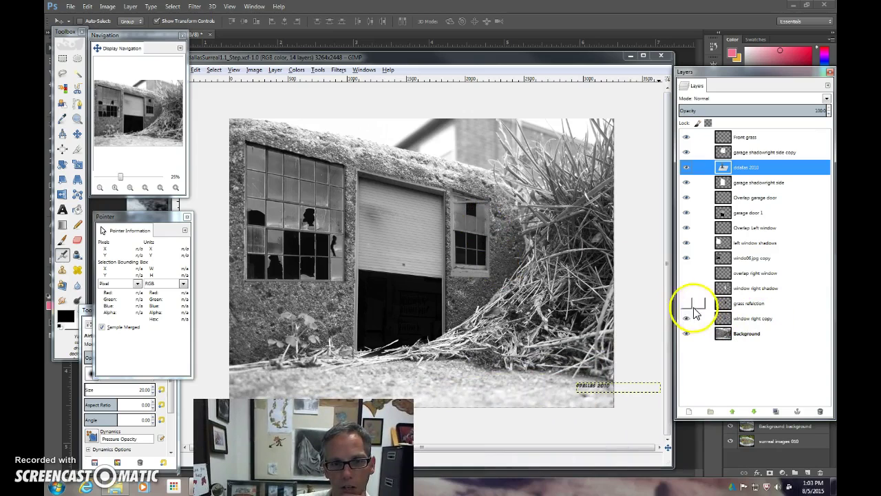
pyautogui.click(686, 303)
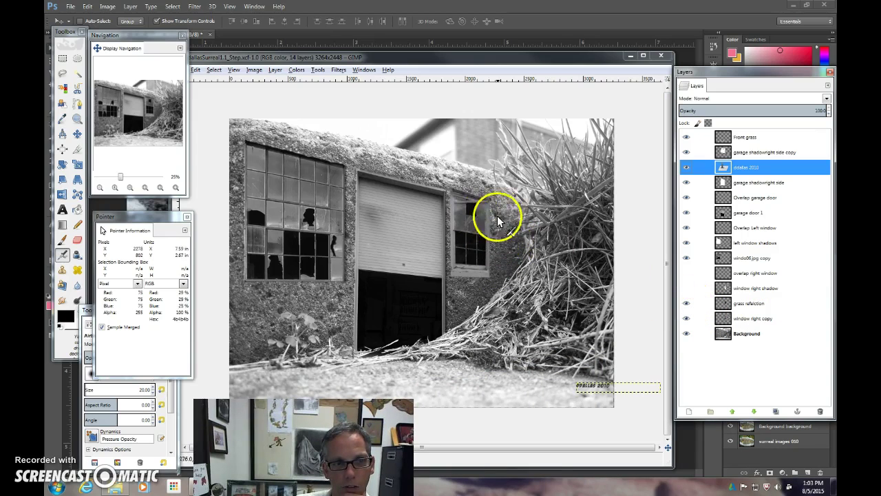
# Compare the effect of the grass reflection layer, and show the window right shadow and overlap right window layers
pyautogui.click(686, 304)
pyautogui.click(687, 304)
pyautogui.click(686, 304)
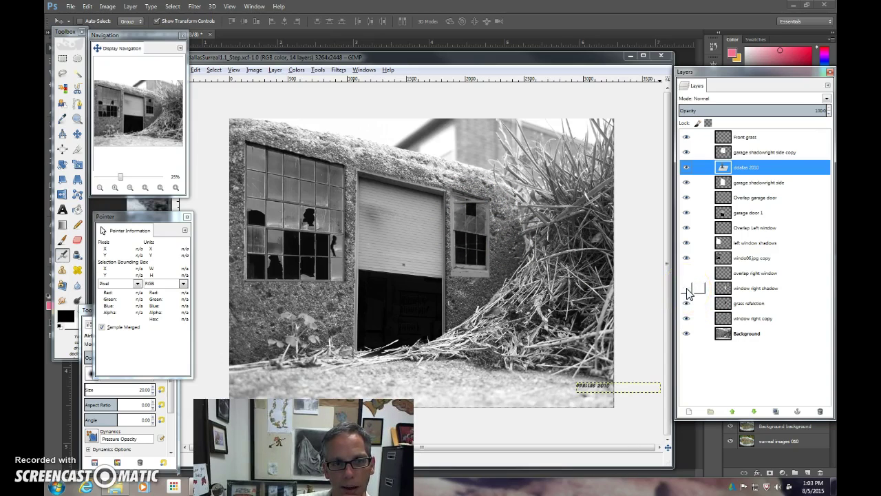
pyautogui.click(688, 273)
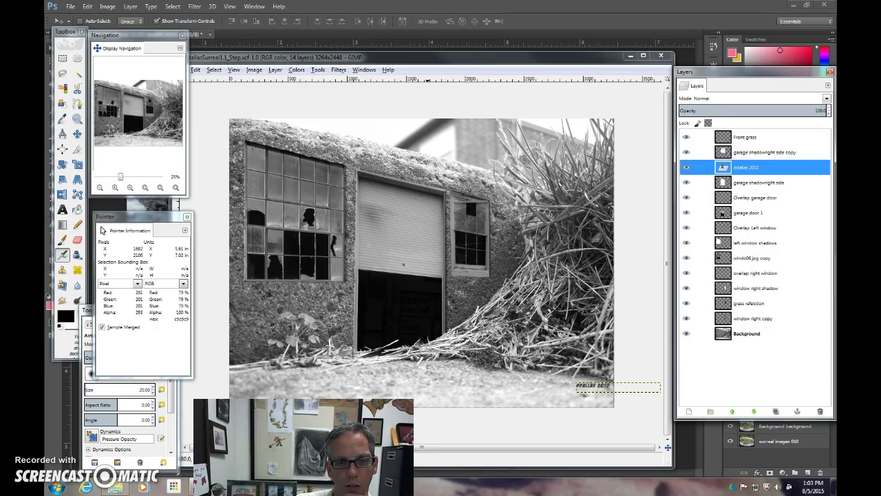
pyautogui.click(444, 187)
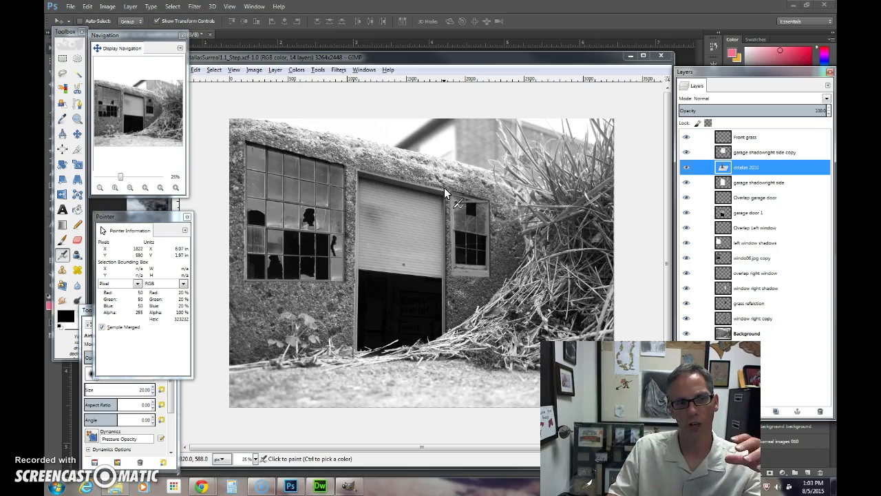
pyautogui.click(432, 187)
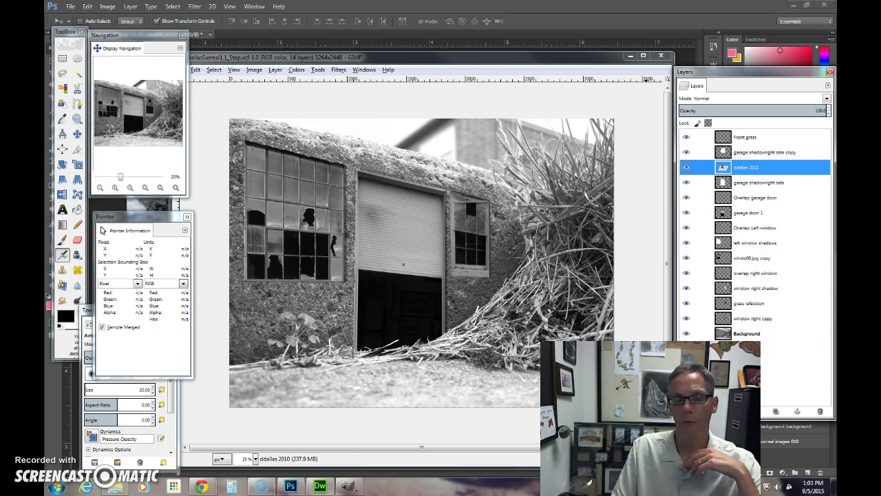
# Switch to Chrome and bring up the CSC179 Tentative Class Schedule page
pyautogui.click(202, 487)
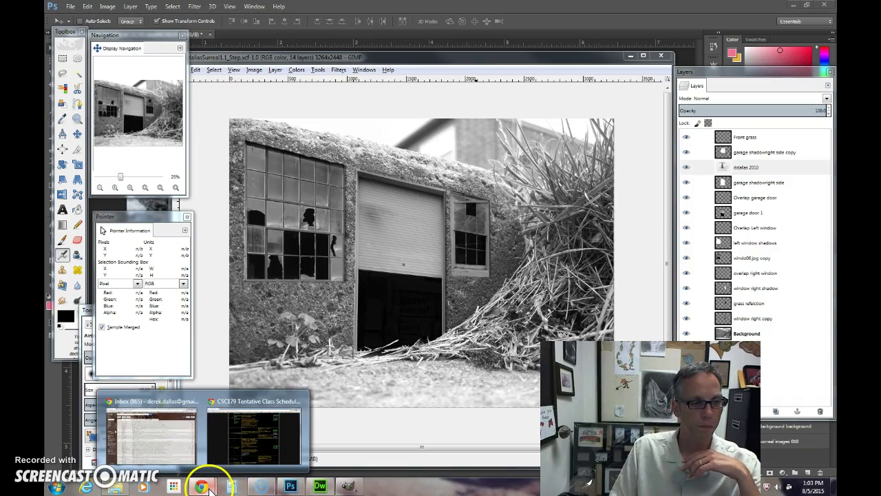
pyautogui.click(224, 439)
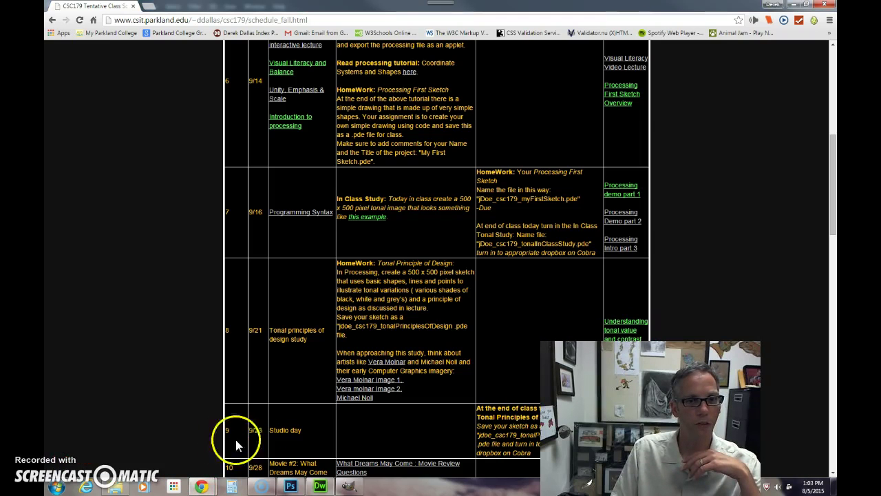
pyautogui.click(618, 282)
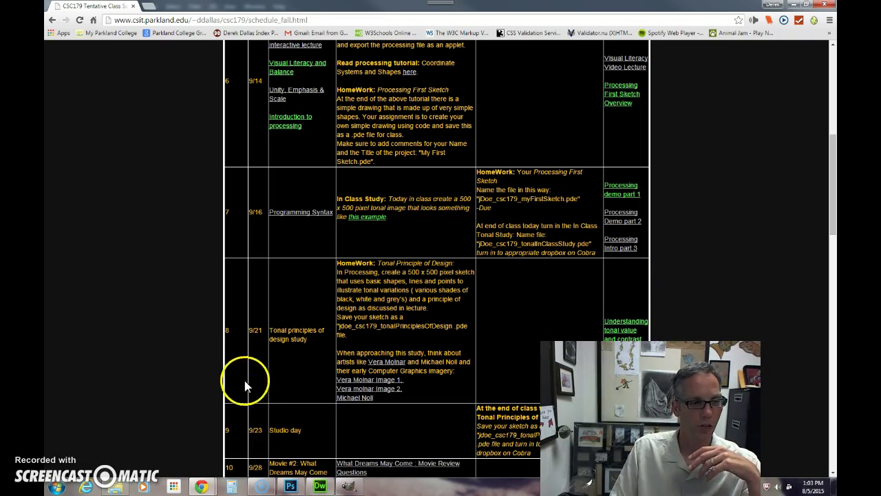
pyautogui.moveTo(291, 488)
pyautogui.click(275, 318)
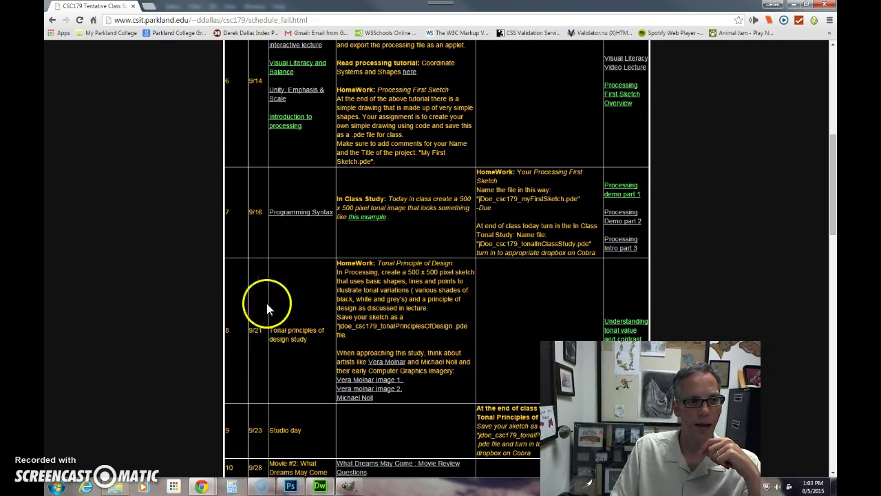
# Review the class schedule down to the Photoshop digital painting sessions on 10/14 and 10/19, and return to the garage composite in GIMP
pyautogui.scroll(-3, 144, 327)
pyautogui.scroll(-4, 145, 327)
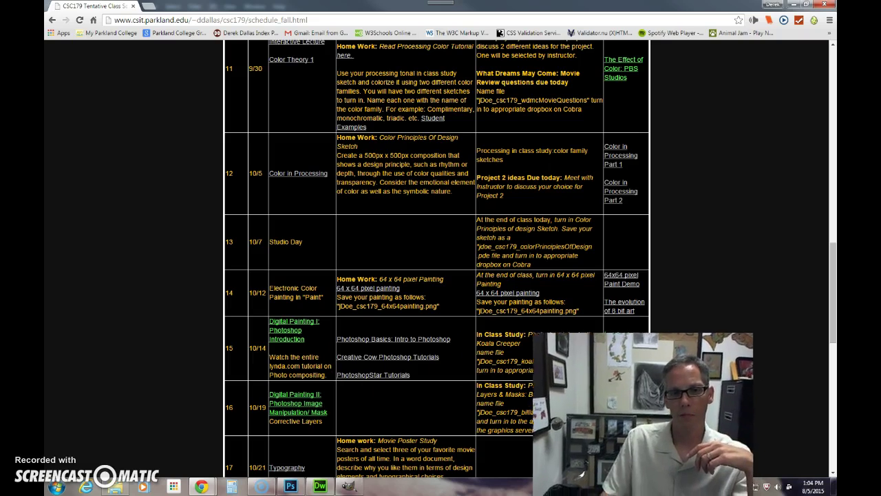
pyautogui.click(794, 6)
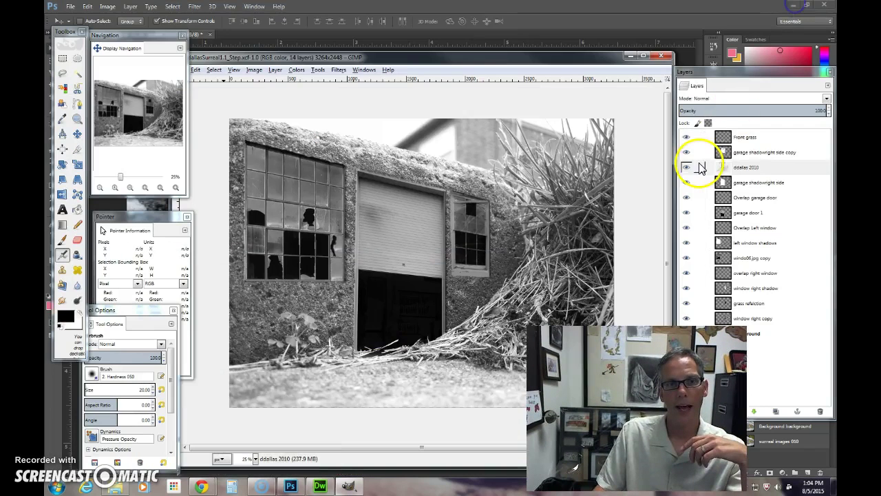
pyautogui.click(590, 186)
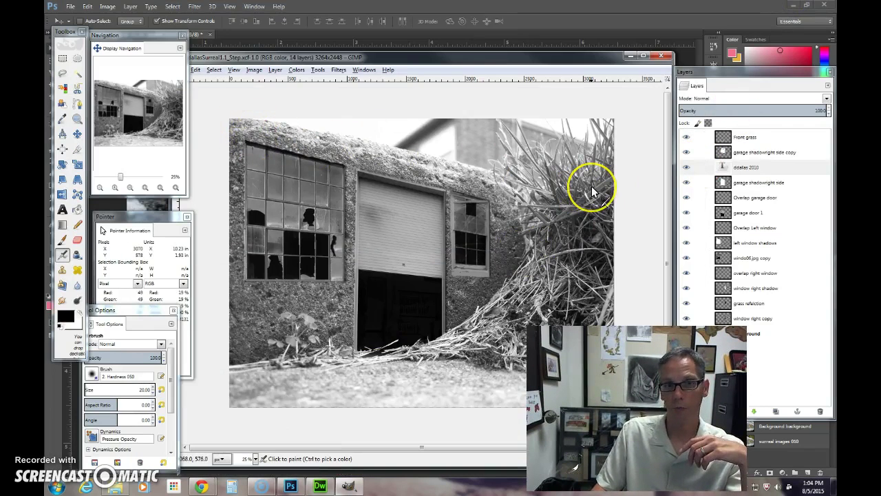